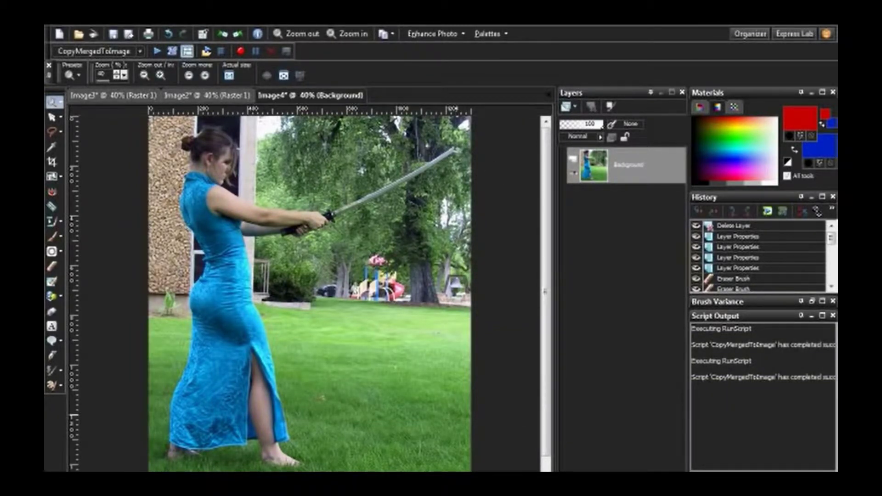
# - Switch to the browser to view the dress stock photo's deviantART page, and return to Paint Shop Pro
pyautogui.click(207, 404)
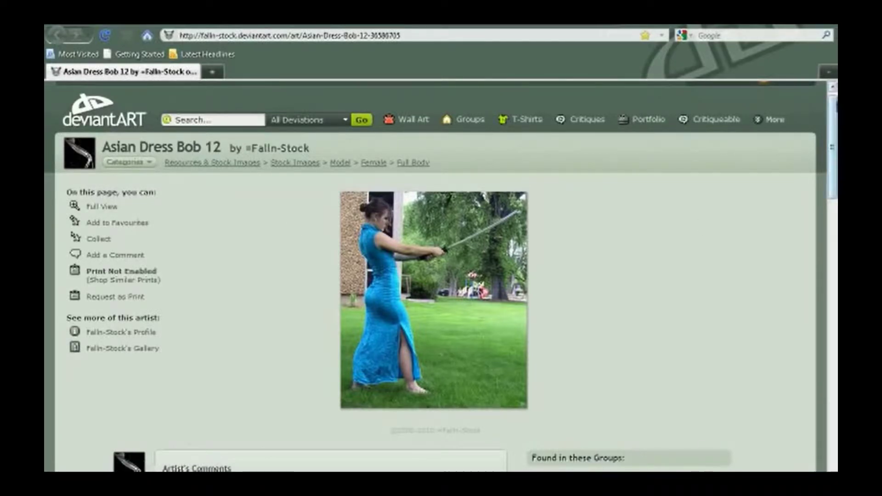
pyautogui.moveTo(836, 121)
pyautogui.mouseDown()
pyautogui.moveTo(836, 149)
pyautogui.moveTo(836, 128)
pyautogui.mouseUp()
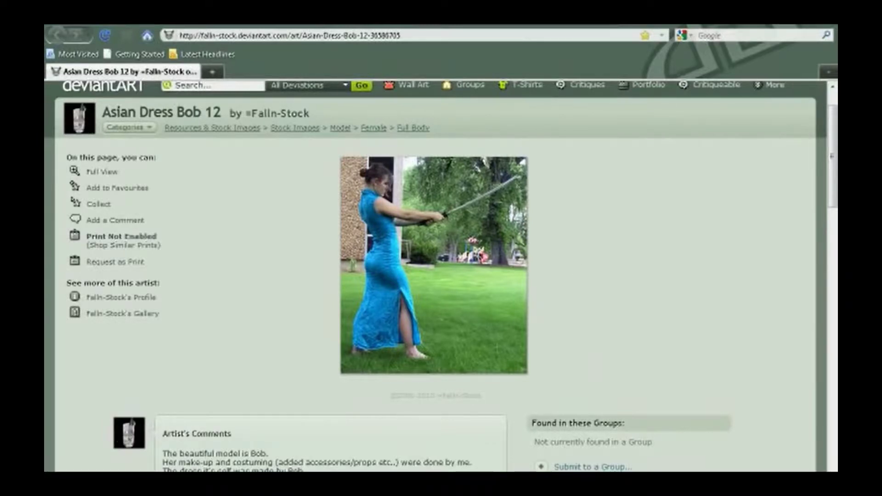
pyautogui.moveTo(257, 483)
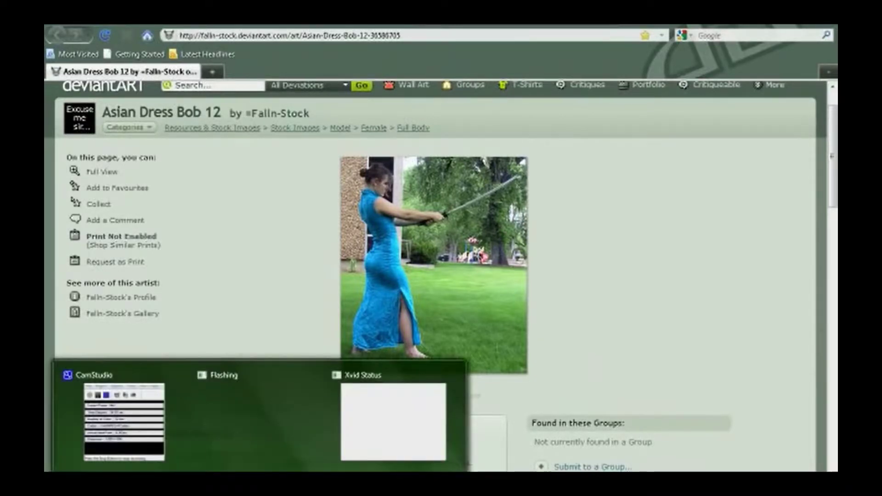
pyautogui.click(182, 482)
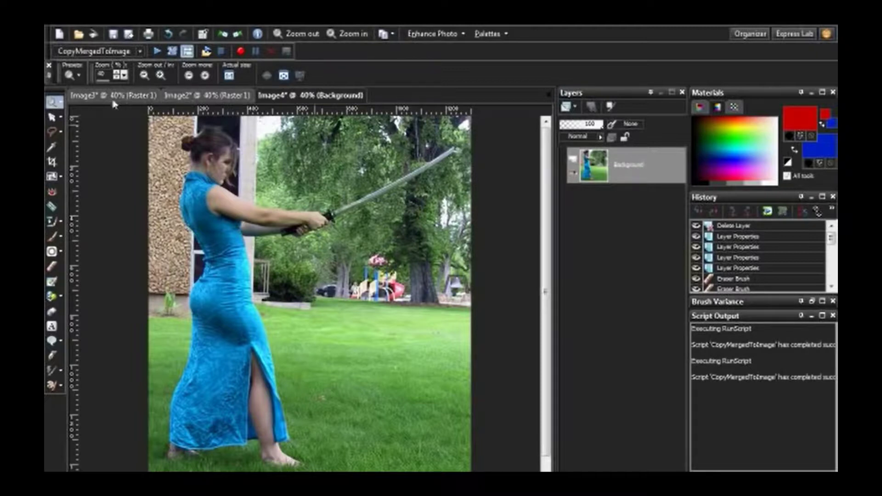
# - Review the recolored dress examples in Image3 and Image2, and return to Image4
pyautogui.click(128, 95)
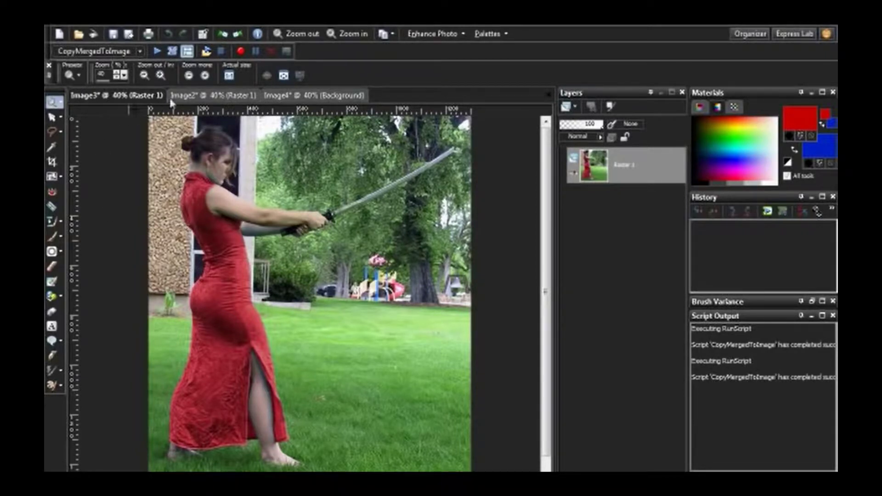
pyautogui.click(190, 97)
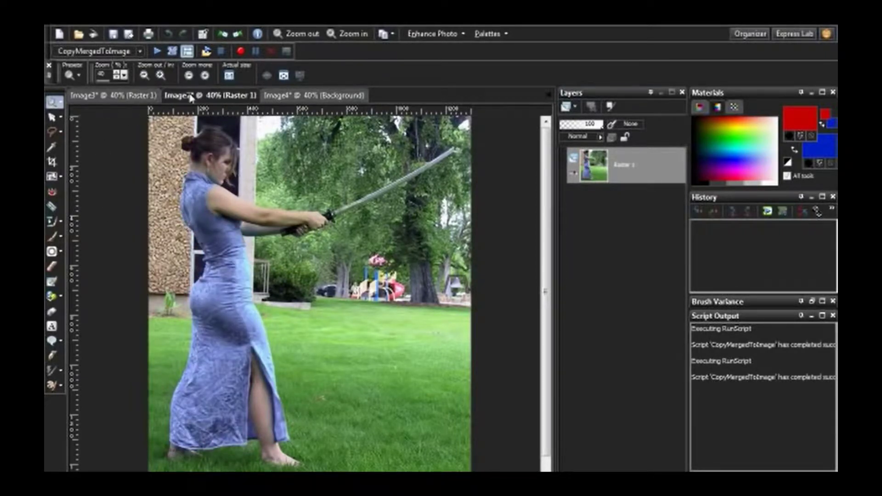
pyautogui.click(292, 96)
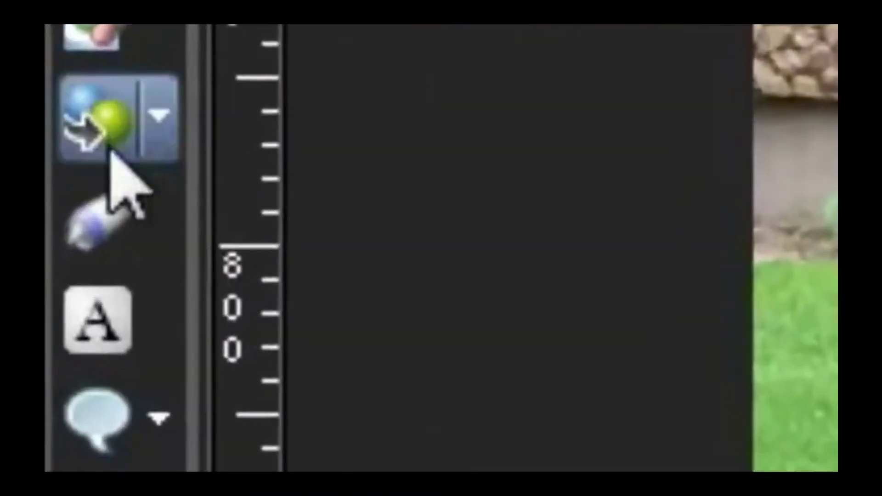
# - Activate the Color Changer tool from the Flood Fill tool group
pyautogui.click(61, 297)
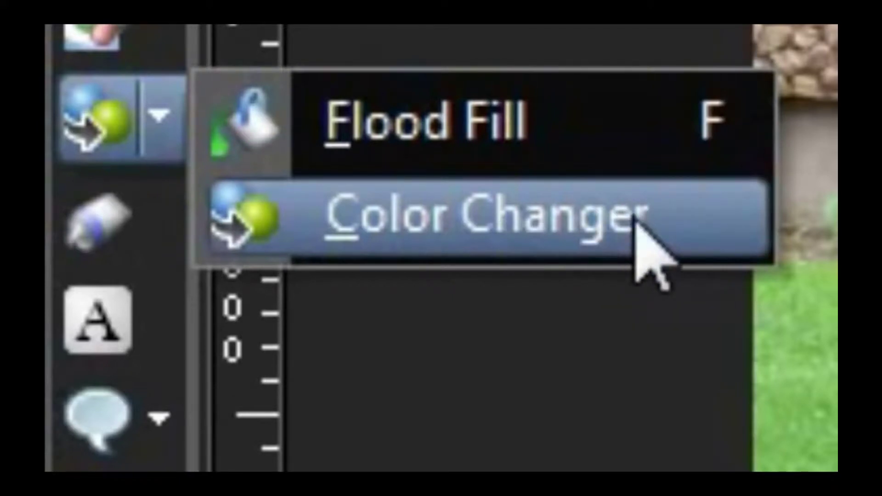
pyautogui.click(634, 229)
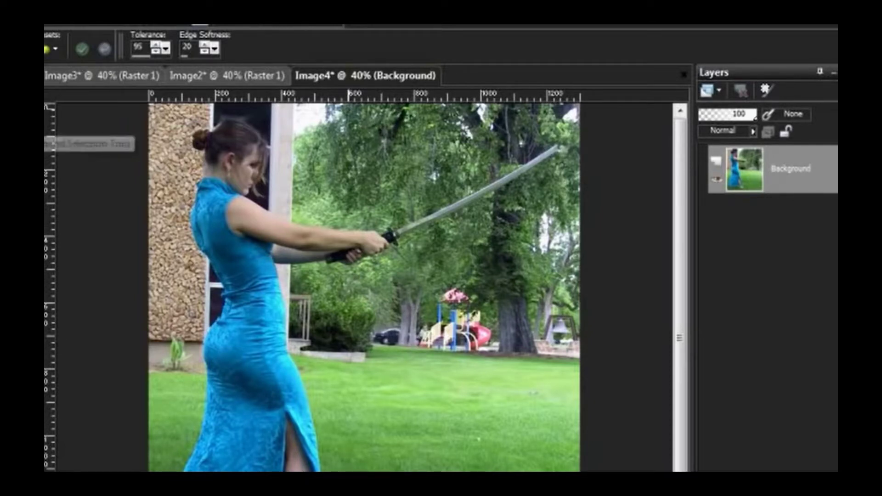
# - Outline the blue dress with a loose freehand selection and promote the selection to its own layer
pyautogui.click(46, 138)
pyautogui.moveTo(247, 193)
pyautogui.mouseDown()
pyautogui.moveTo(215, 178)
pyautogui.moveTo(192, 187)
pyautogui.moveTo(188, 243)
pyautogui.moveTo(217, 304)
pyautogui.moveTo(195, 429)
pyautogui.moveTo(173, 467)
pyautogui.moveTo(291, 449)
pyautogui.moveTo(292, 439)
pyautogui.moveTo(302, 468)
pyautogui.moveTo(343, 474)
pyautogui.moveTo(292, 338)
pyautogui.moveTo(278, 235)
pyautogui.moveTo(237, 210)
pyautogui.moveTo(246, 189)
pyautogui.mouseUp()
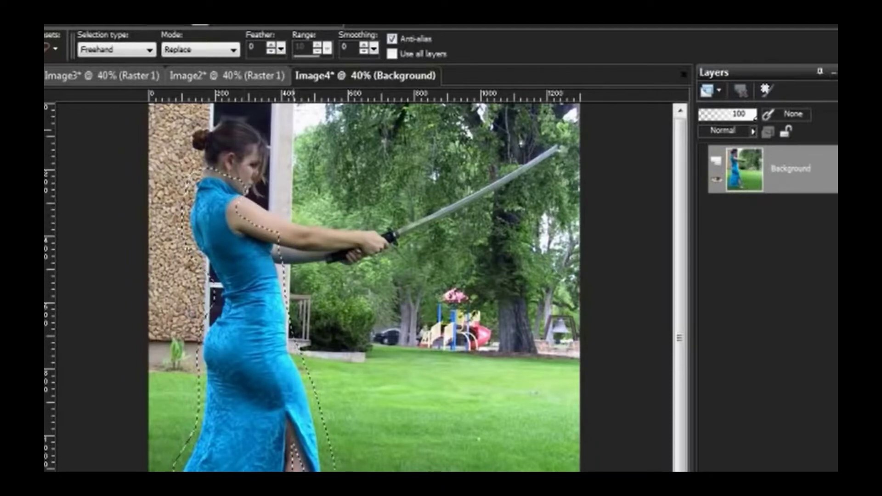
pyautogui.hotkey('alt', 's')
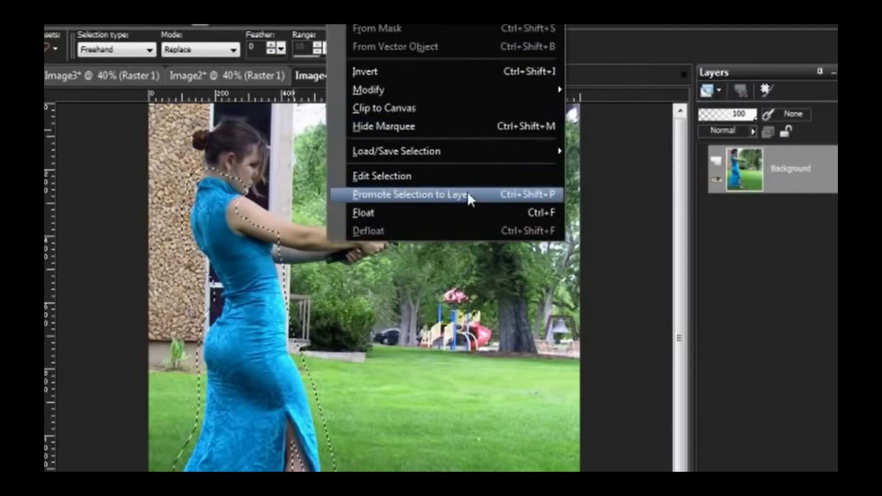
pyautogui.click(485, 195)
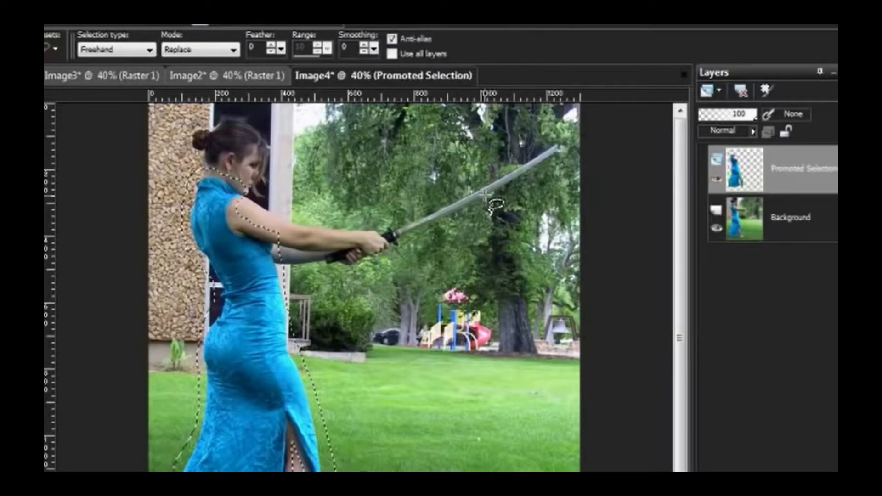
# - Check the promoted dress layer by briefly hiding the Background layer, and clear the selection
pyautogui.moveTo(791, 202)
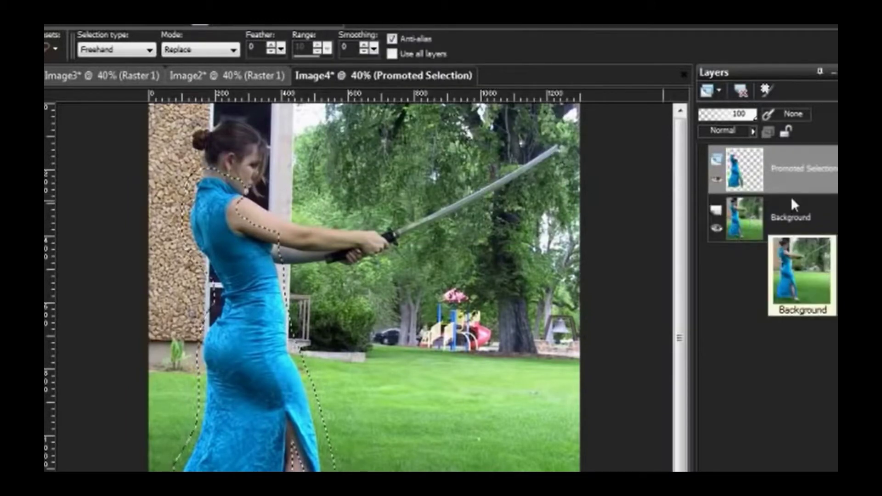
pyautogui.click(719, 224)
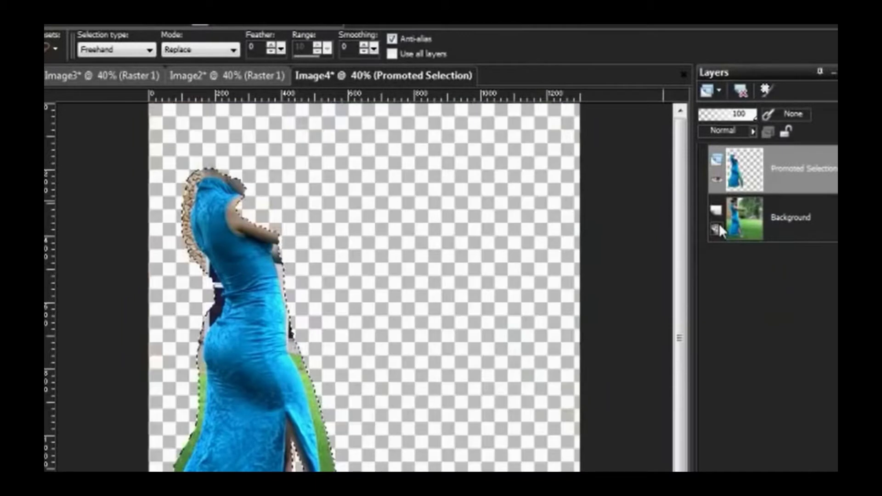
pyautogui.click(718, 225)
pyautogui.click(340, 16)
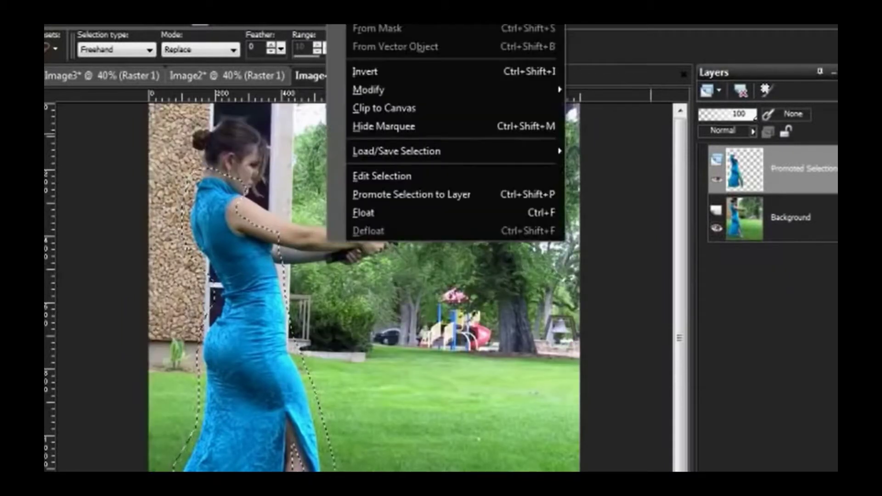
pyautogui.click(384, 18)
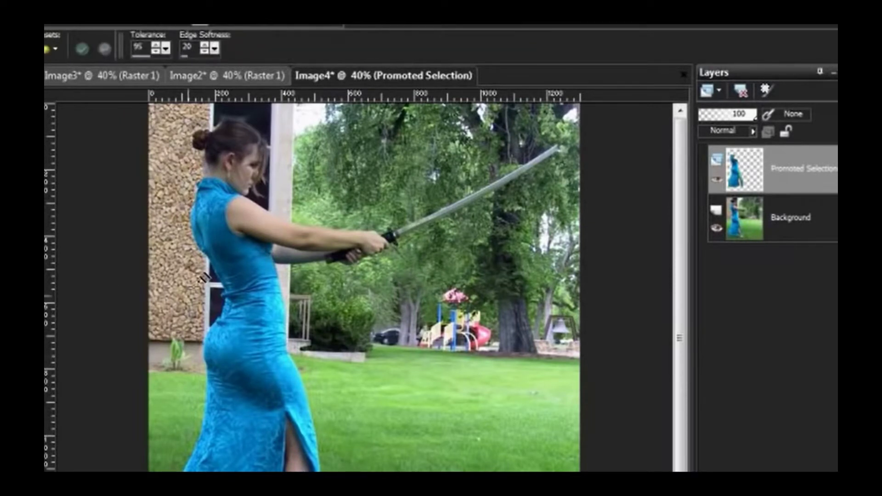
# - Recolor the dress on the promoted layer red using the Color Changer with tolerance 71 and edge softness 13
pyautogui.click(223, 254)
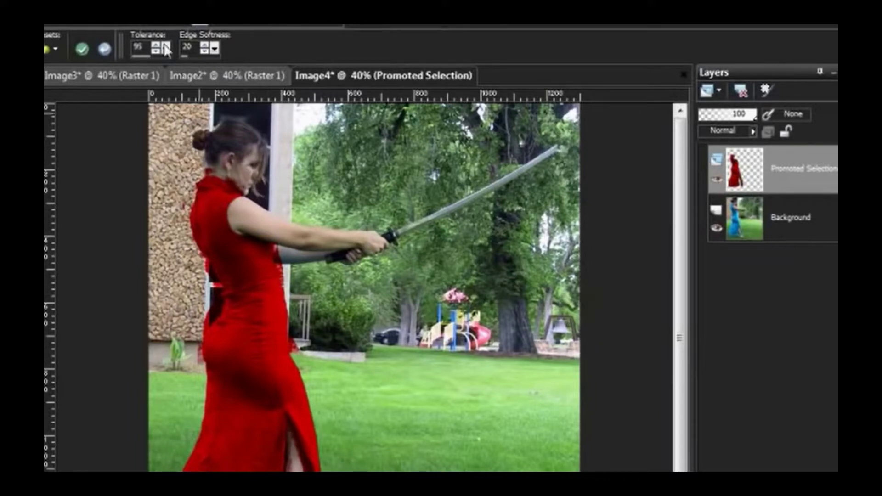
pyautogui.moveTo(165, 46); pyautogui.dragTo(160, 52)
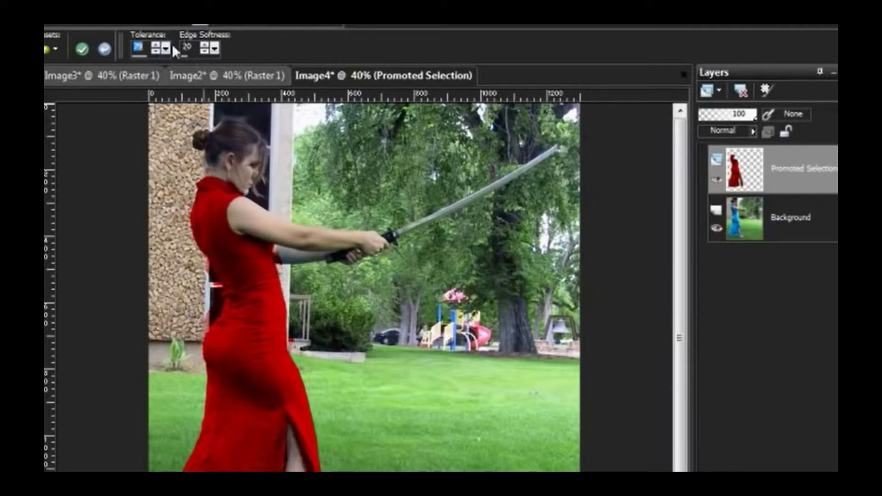
pyautogui.moveTo(166, 47); pyautogui.dragTo(164, 46)
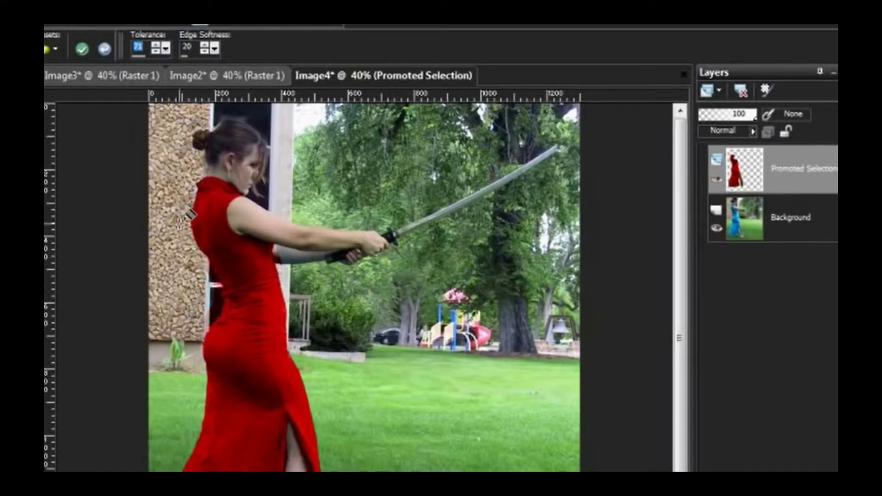
pyautogui.moveTo(169, 52); pyautogui.dragTo(166, 49)
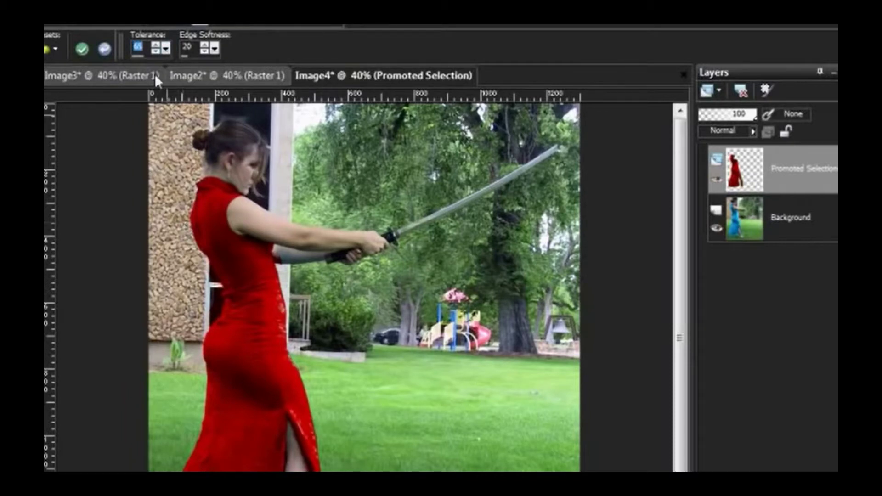
pyautogui.click(158, 46)
pyautogui.click(158, 46)
pyautogui.click(158, 46)
pyautogui.click(158, 46)
pyautogui.click(155, 44)
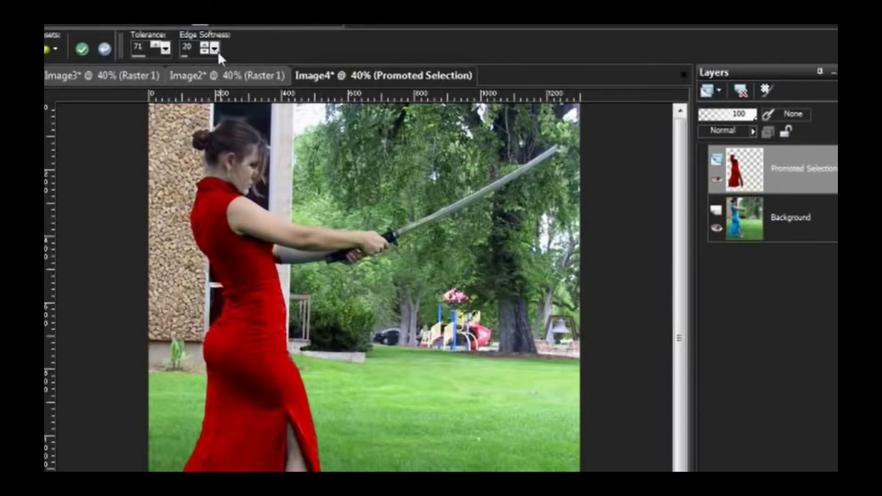
pyautogui.moveTo(217, 52); pyautogui.dragTo(210, 51)
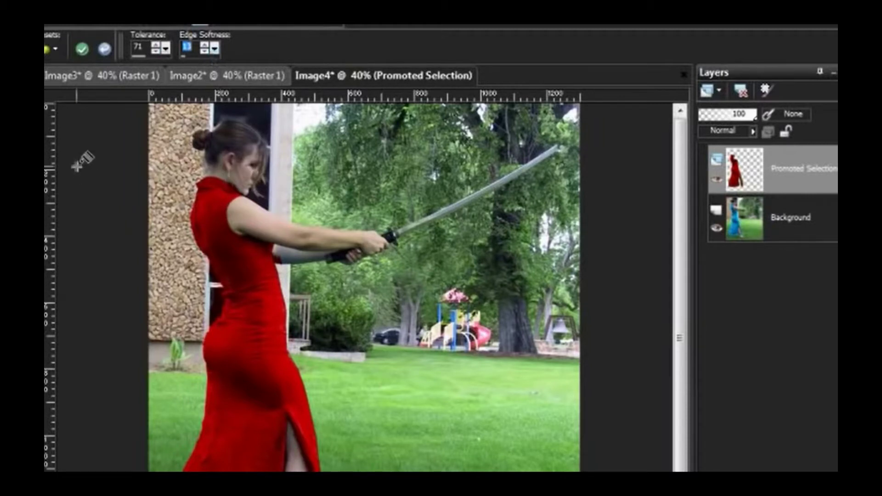
pyautogui.click(83, 50)
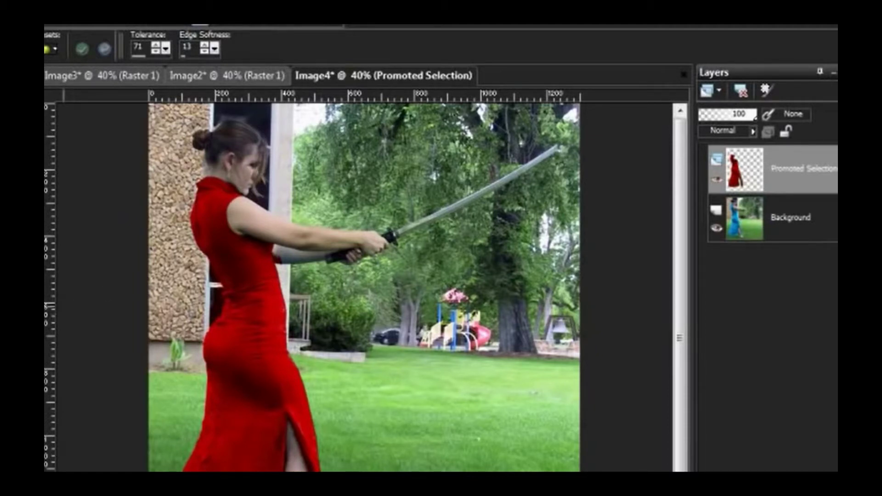
# - Erase the stray red areas around the dress's waist on the promoted layer with the size 24 Eraser
pyautogui.press('x')
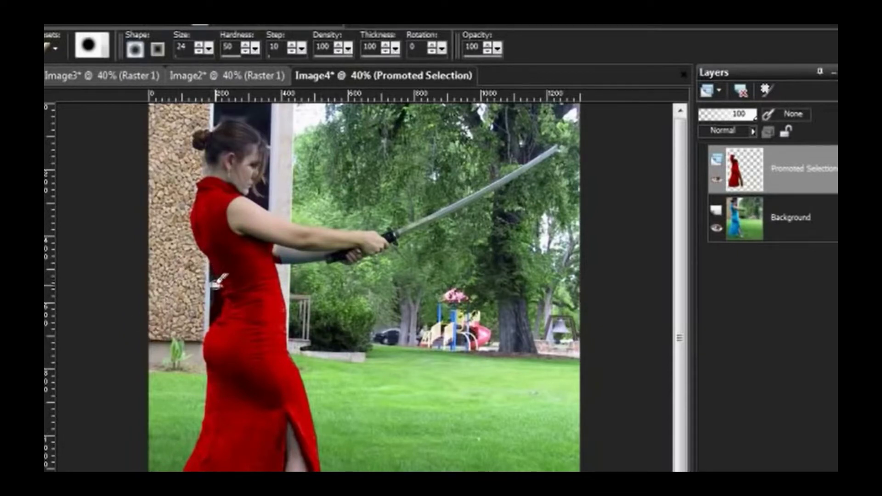
pyautogui.moveTo(217, 311)
pyautogui.mouseDown()
pyautogui.moveTo(223, 279)
pyautogui.moveTo(215, 301)
pyautogui.moveTo(227, 285)
pyautogui.moveTo(223, 295)
pyautogui.mouseUp()
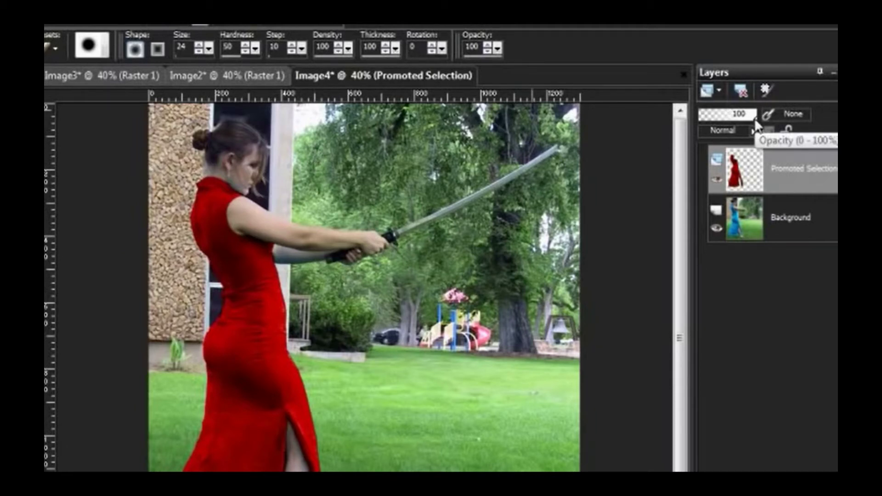
# - Set the promoted dress layer's blend mode to Hue and its opacity to 73
pyautogui.moveTo(754, 116); pyautogui.dragTo(749, 116)
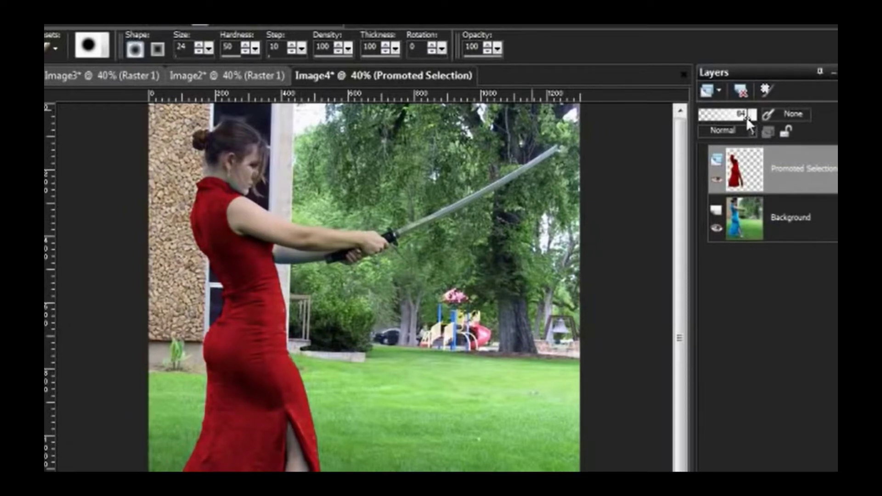
pyautogui.moveTo(765, 213)
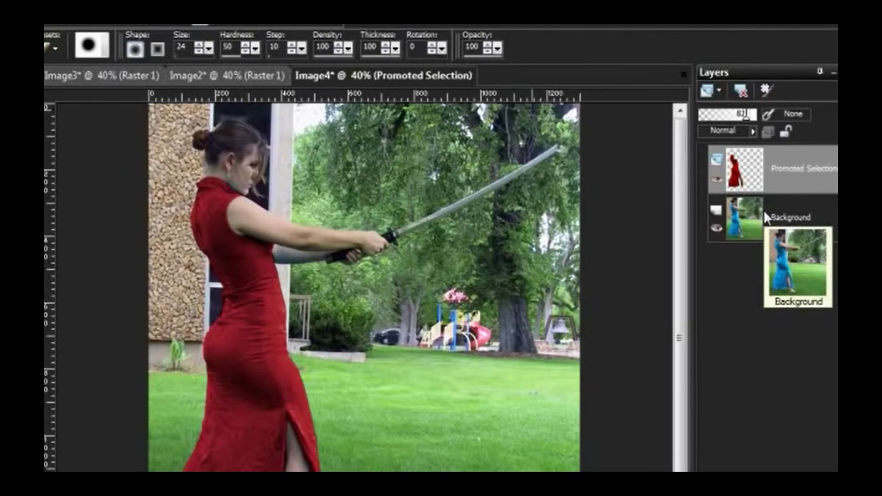
pyautogui.click(754, 132)
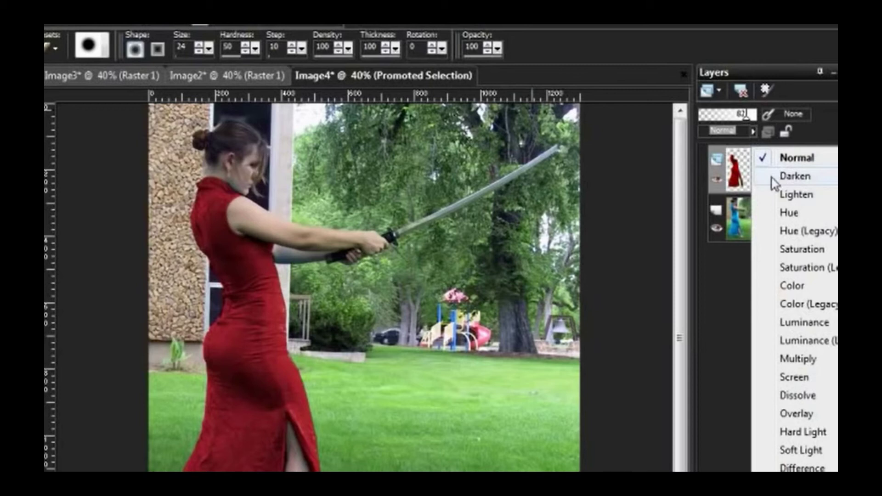
pyautogui.click(777, 215)
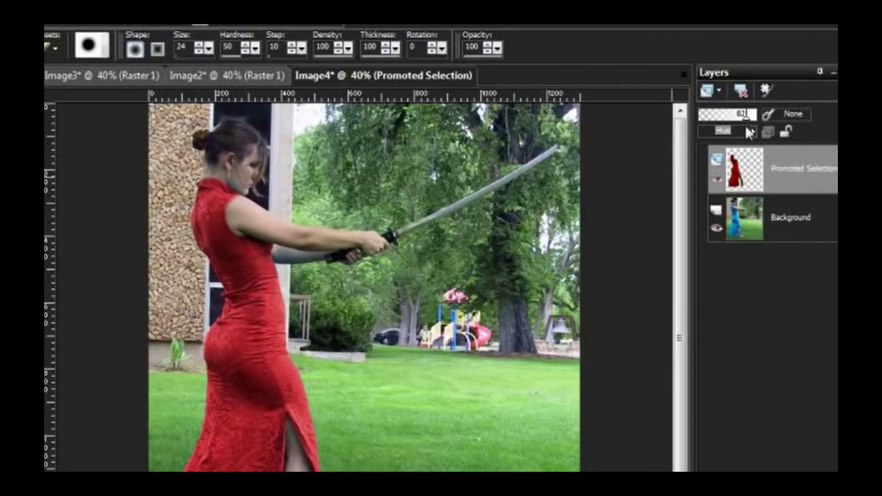
pyautogui.moveTo(747, 118); pyautogui.dragTo(743, 119)
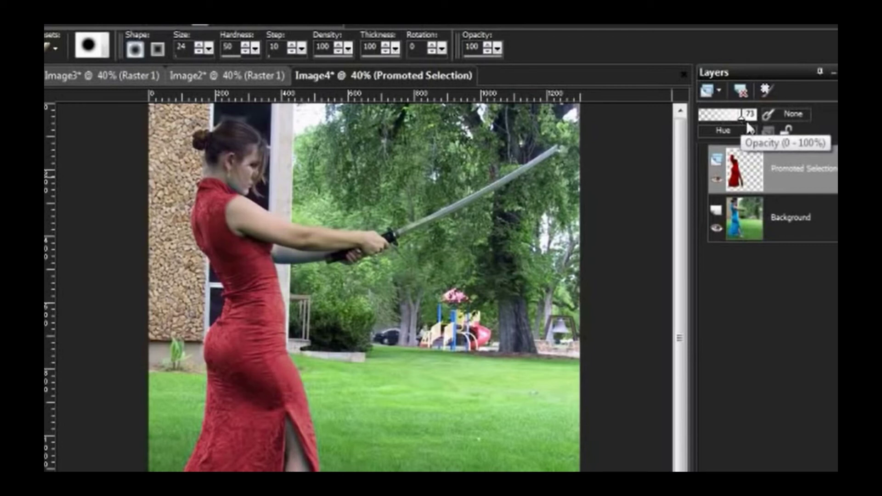
# - Change the promoted dress layer's blend mode to Lighten
pyautogui.click(754, 131)
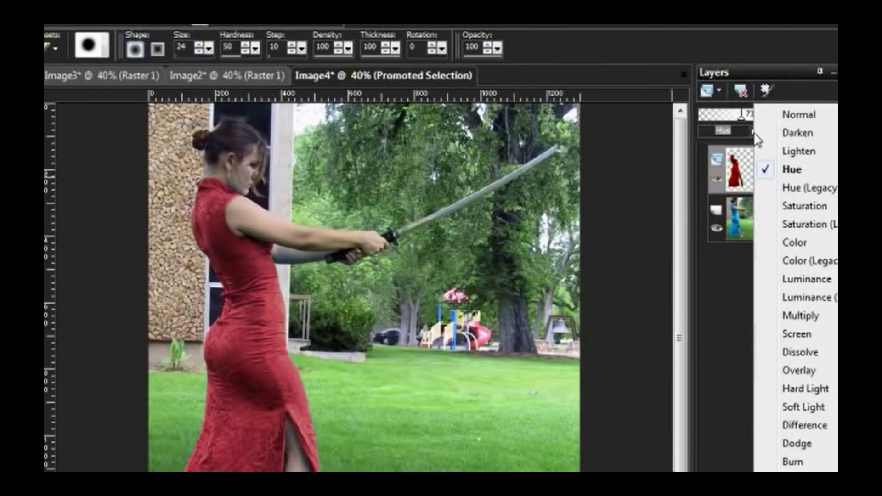
pyautogui.click(792, 152)
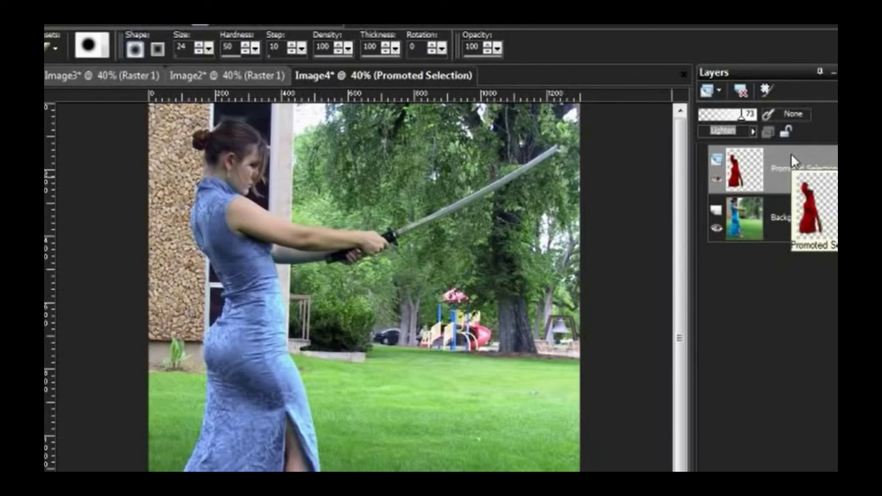